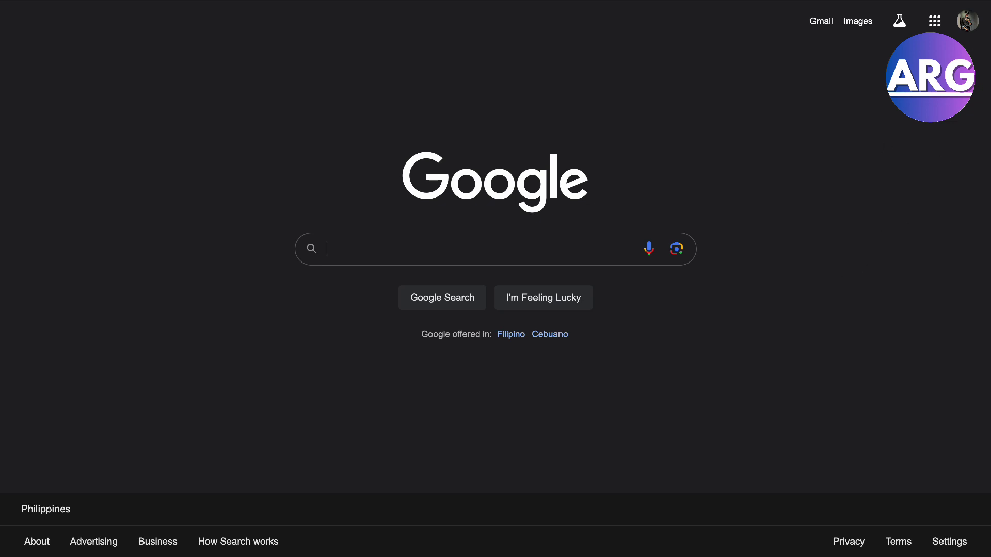
- Open the Google account menu from the profile avatar at the top right of Google Search
left_click(972, 24)
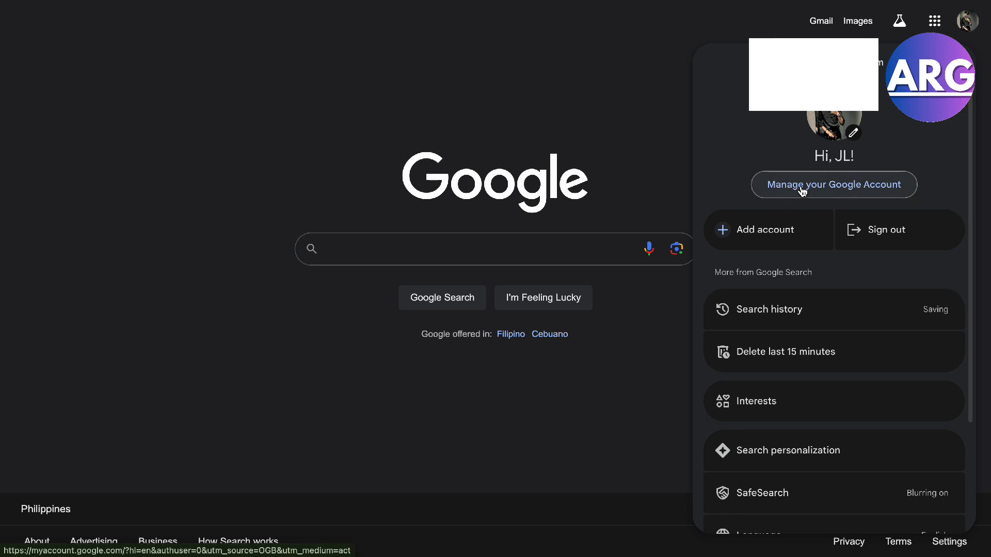
- Choose 'Manage your Google Account' from the account menu to reach the account pages
left_click(854, 200)
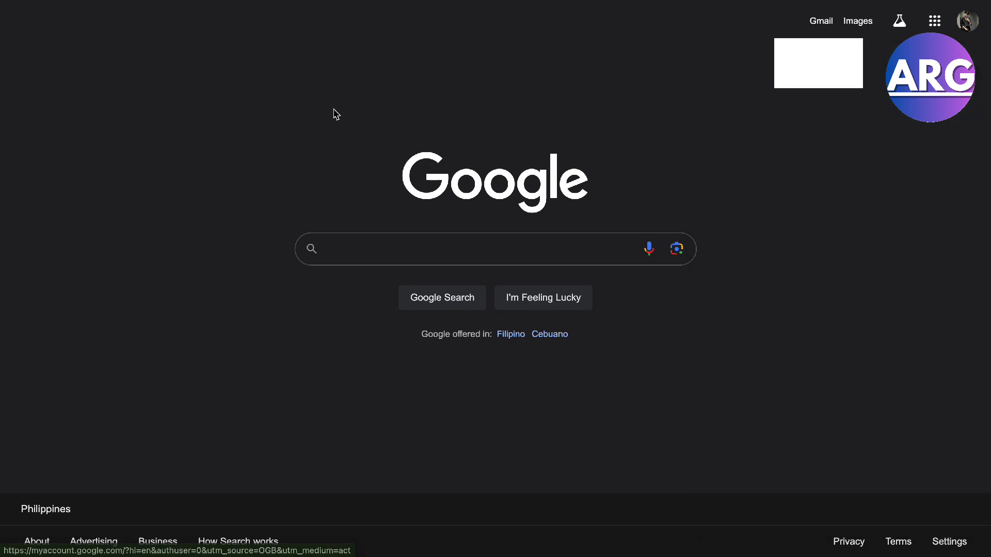